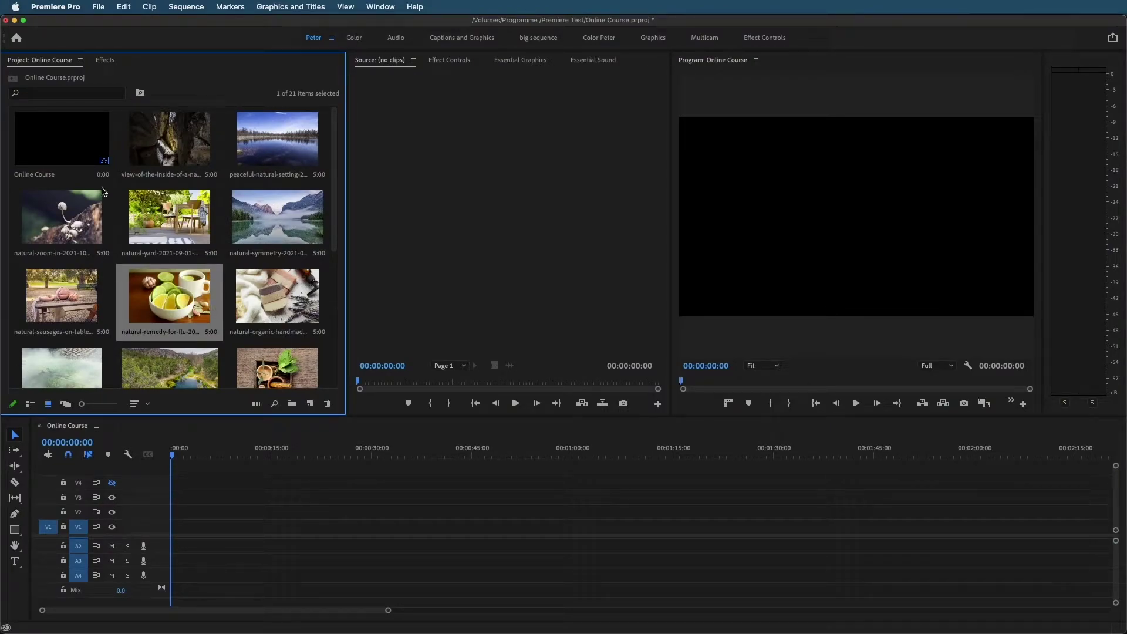
- Place all 20 still images, but not the Online Course sequence, in a row on V1
key("super+a")
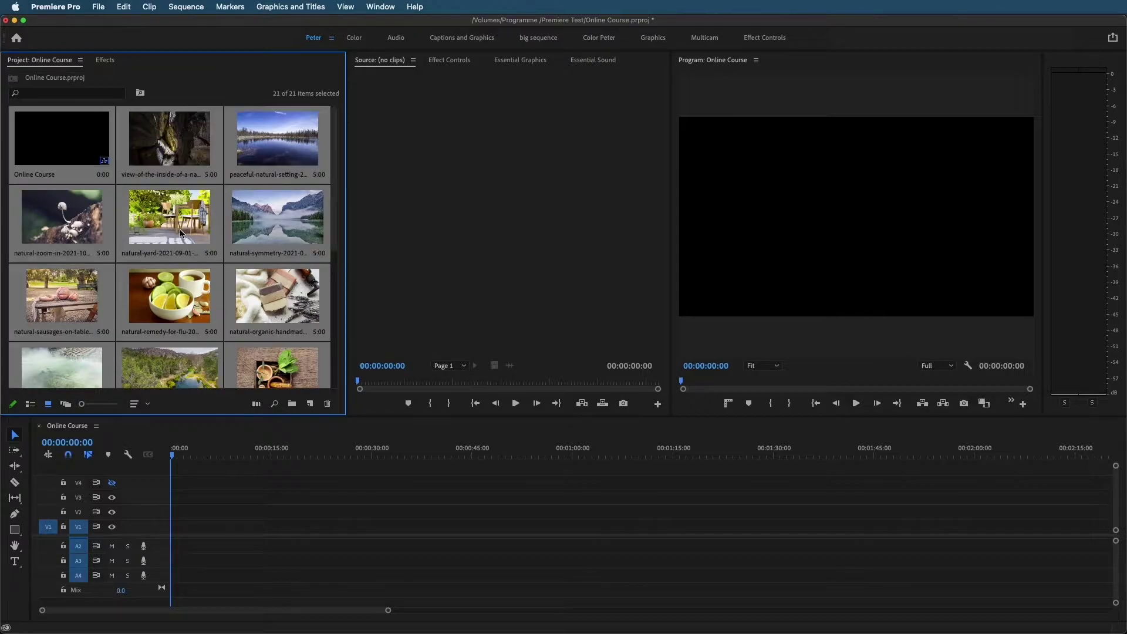
left_click(60, 159, "super")
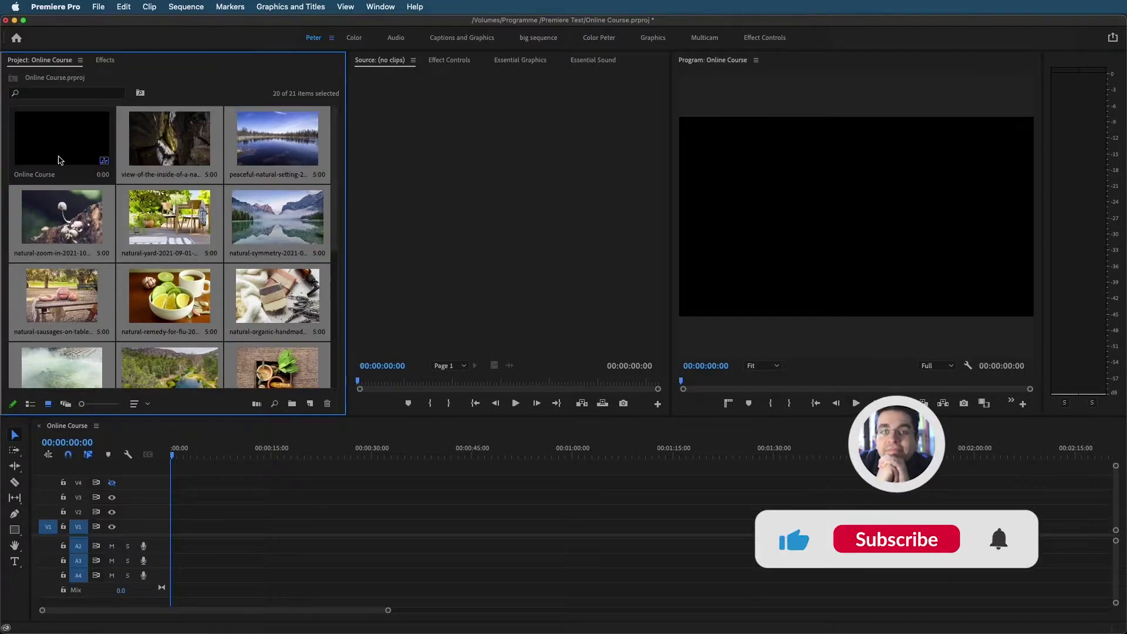
left_click_drag(169, 140, 226, 524)
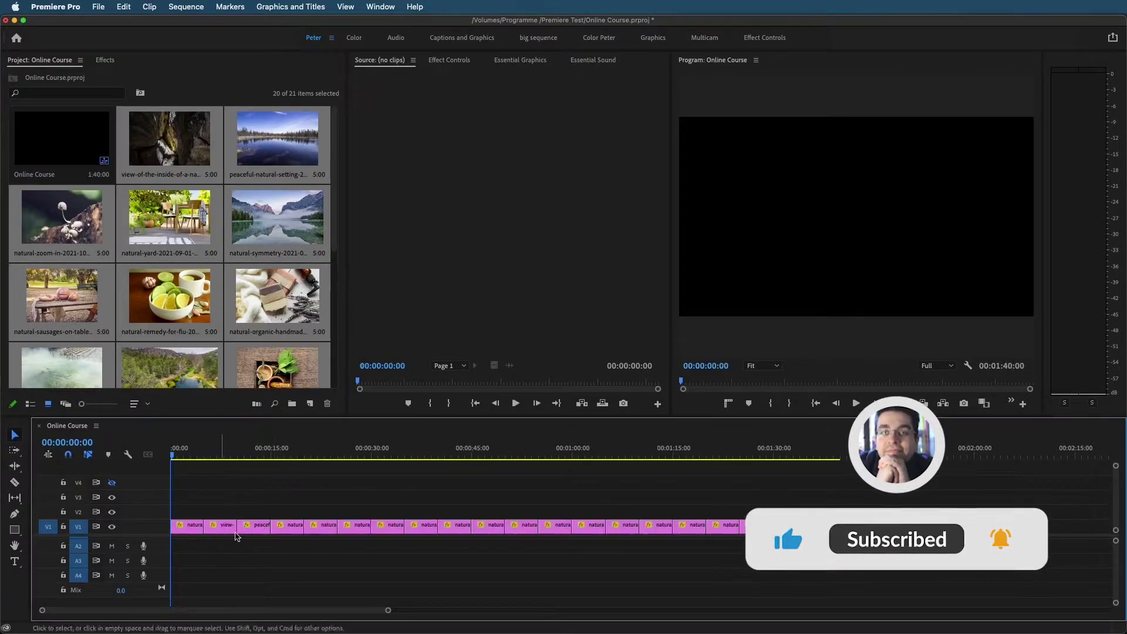
- Check a clip's Speed/Duration settings without changing them, then select all clips on V1
right_click(197, 524)
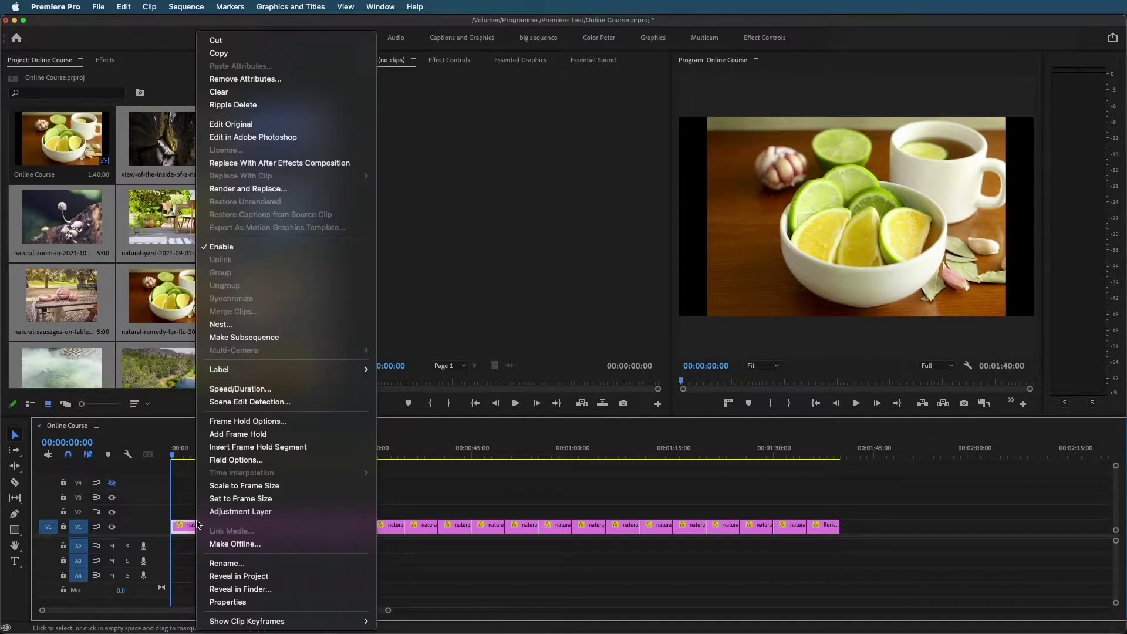
left_click(241, 389)
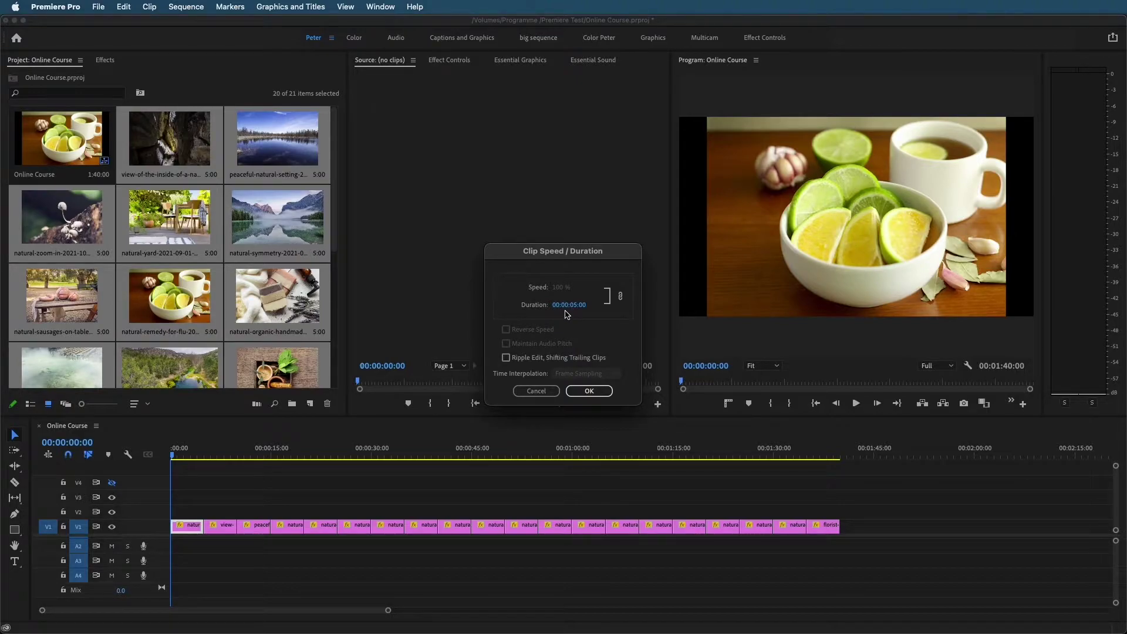
left_click(545, 390)
left_click_drag(879, 496, 80, 577)
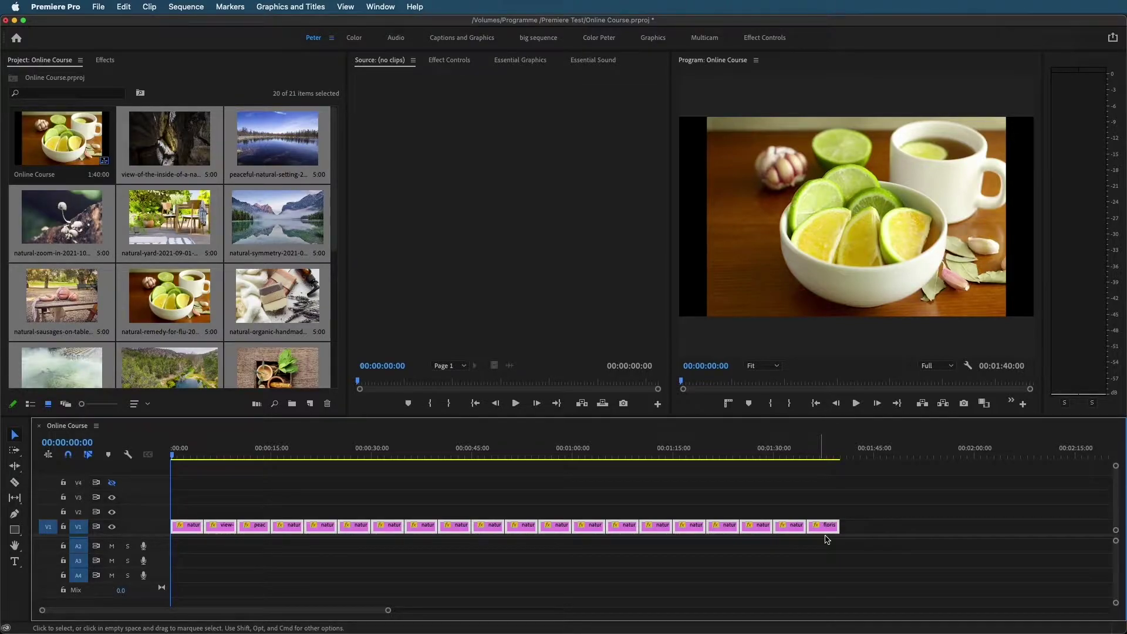
right_click(797, 529)
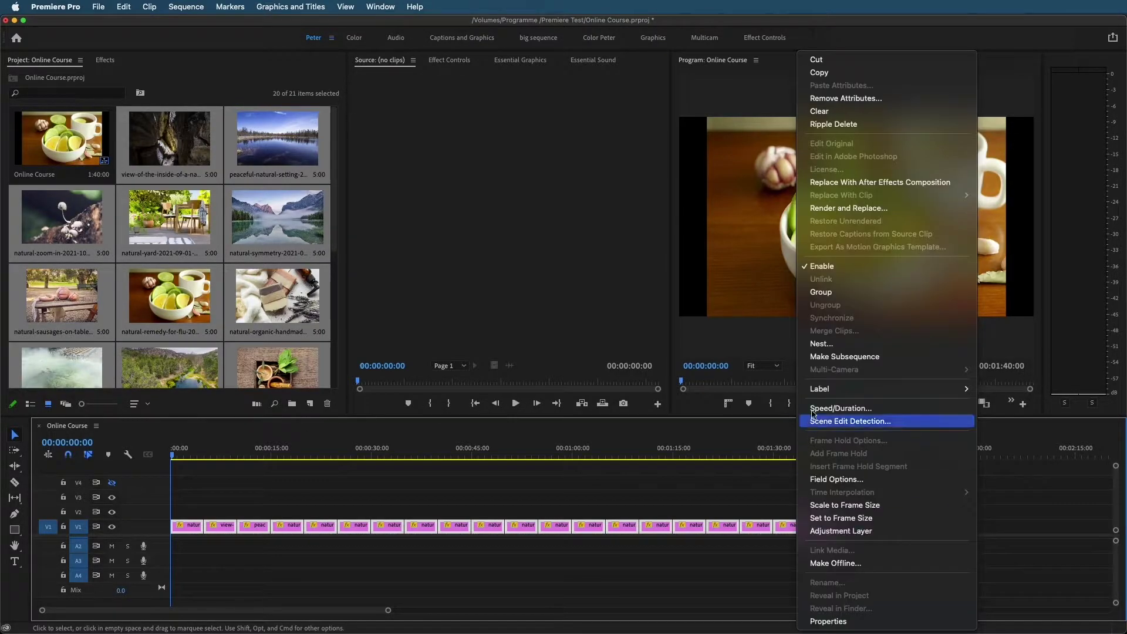
left_click(827, 408)
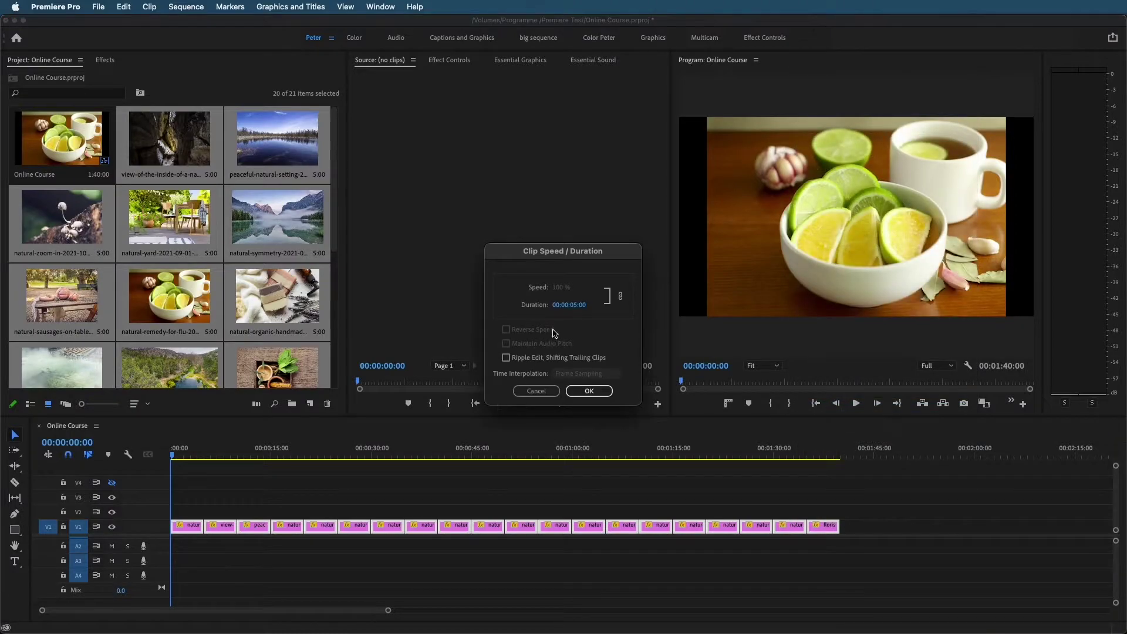
left_click(566, 305)
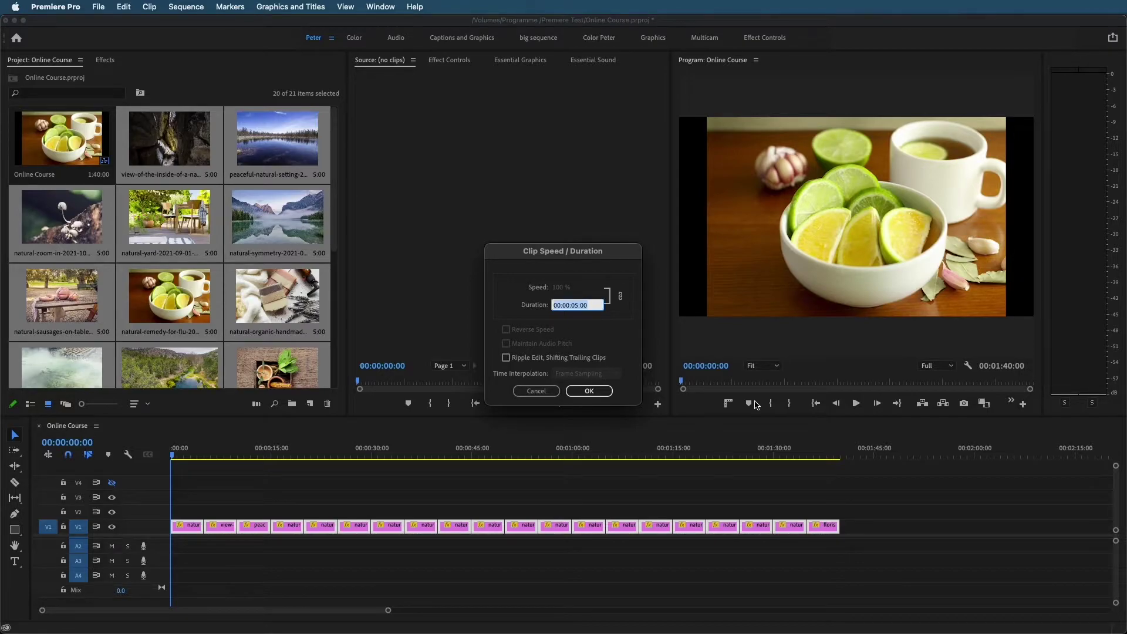
type("2")
left_click(592, 391)
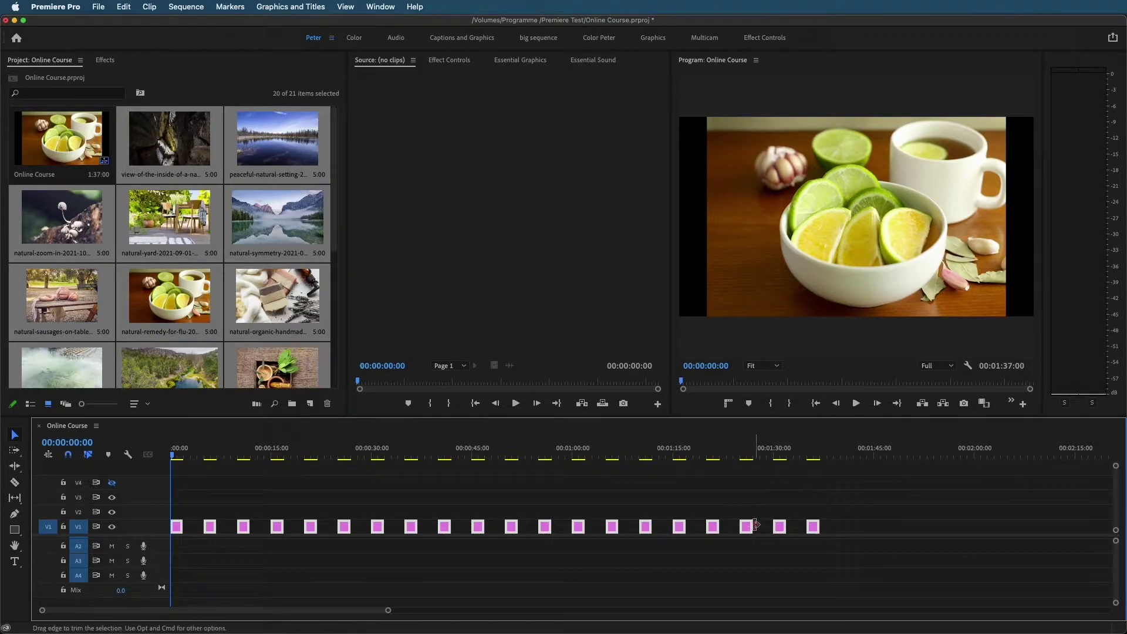
left_click(191, 8)
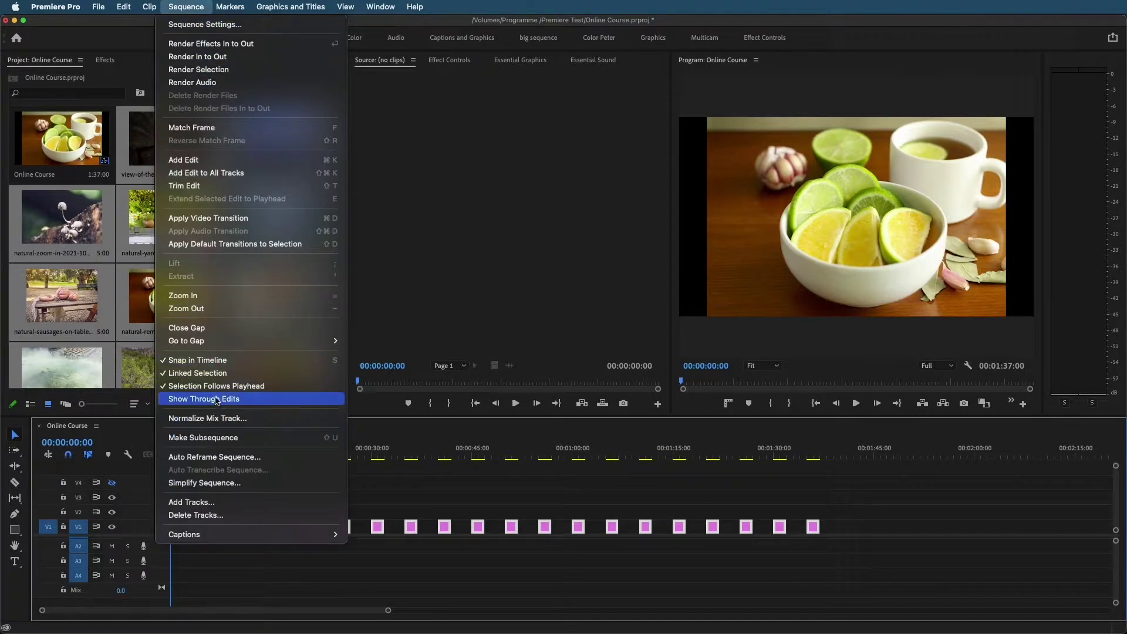
left_click(202, 329)
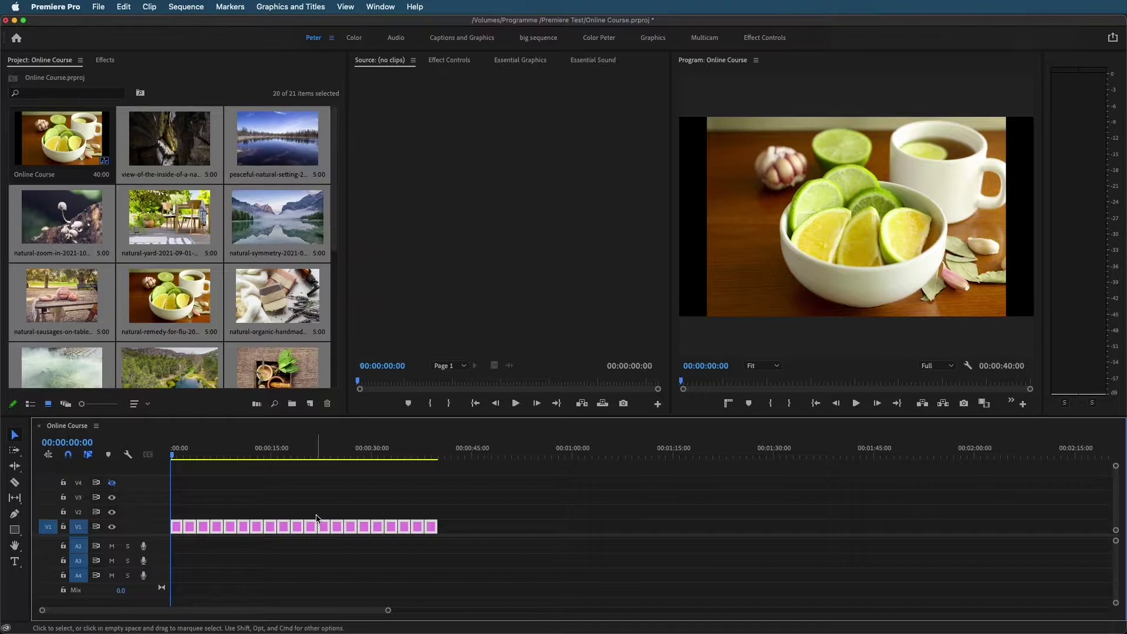
left_click_drag(329, 532, 468, 537)
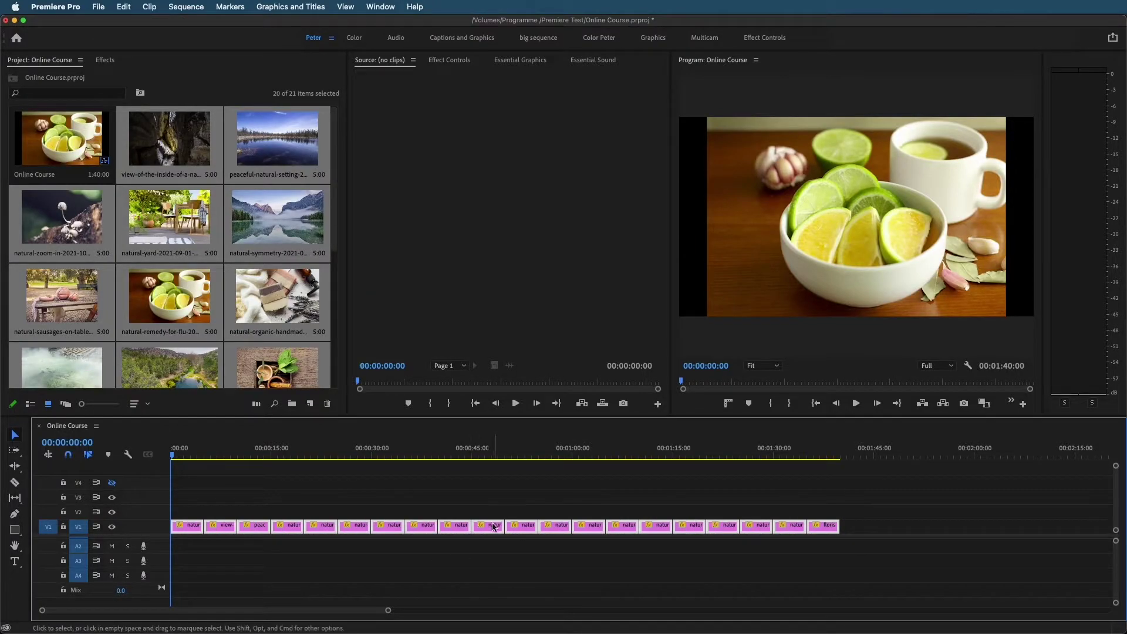
- Set the selected clips to 2 seconds with ripple editing so no gaps remain, then deselect them
right_click(494, 526)
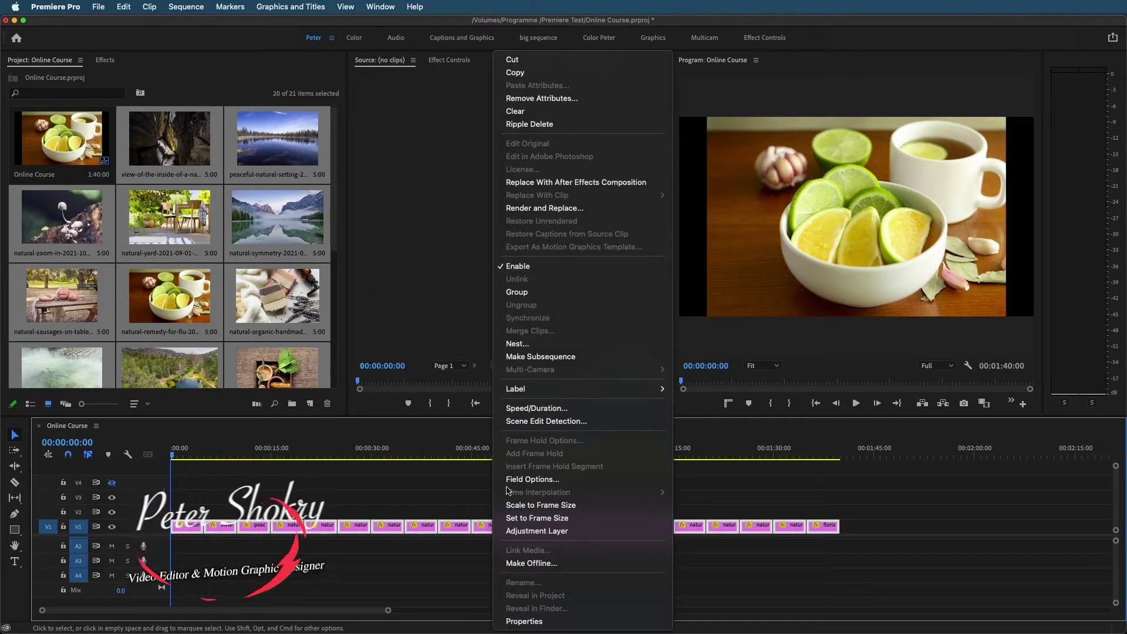
left_click(539, 410)
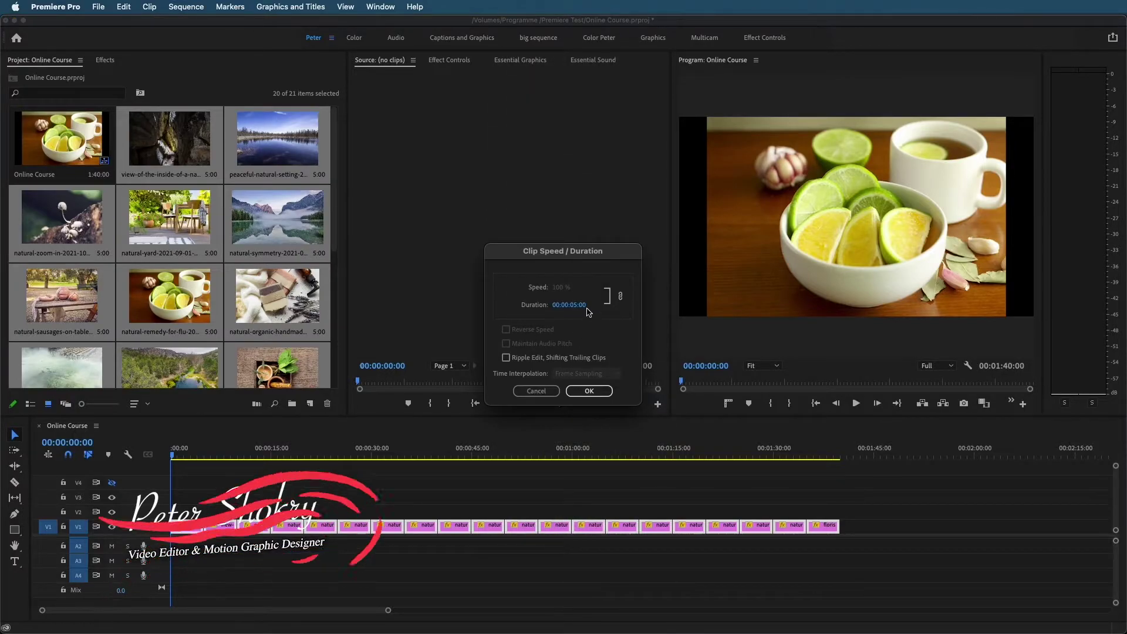
left_click(568, 305)
type("2")
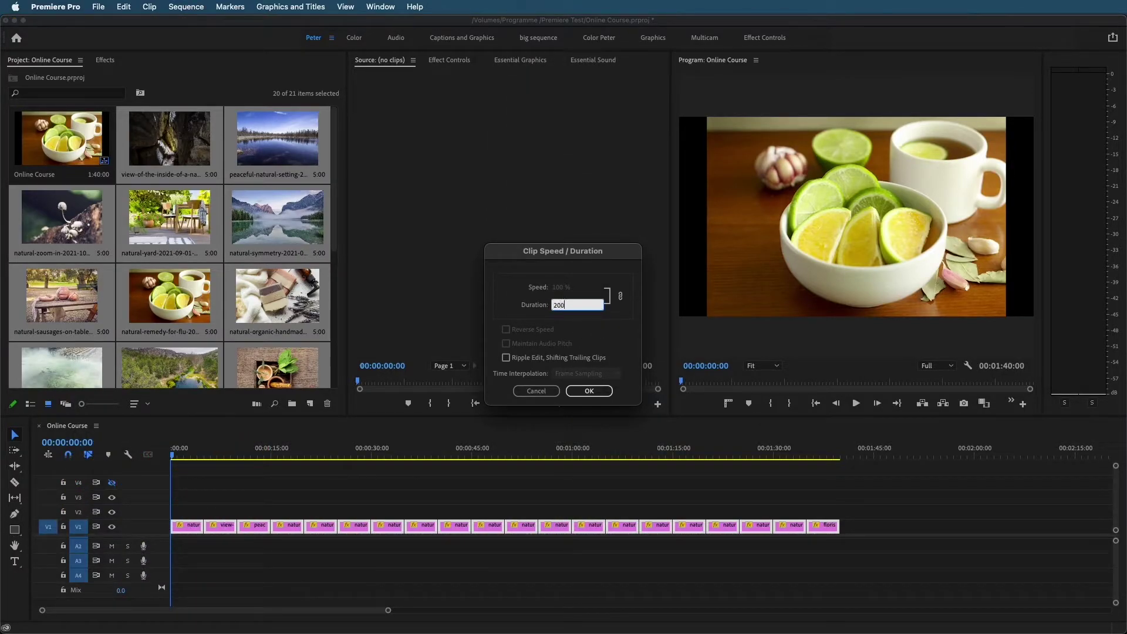
left_click(520, 359)
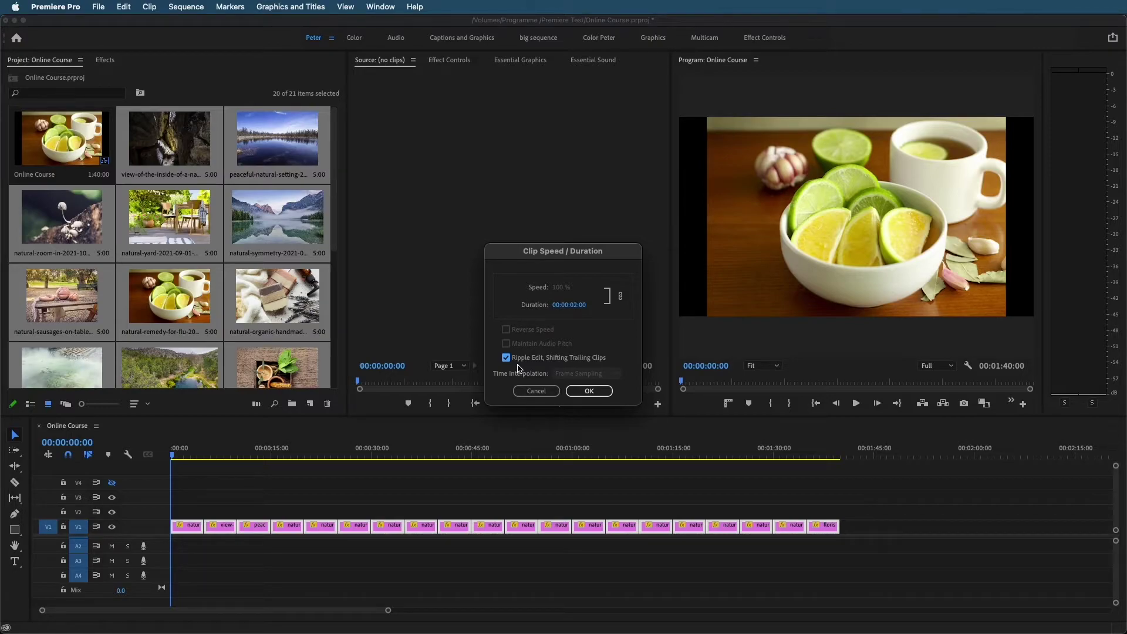
left_click(588, 391)
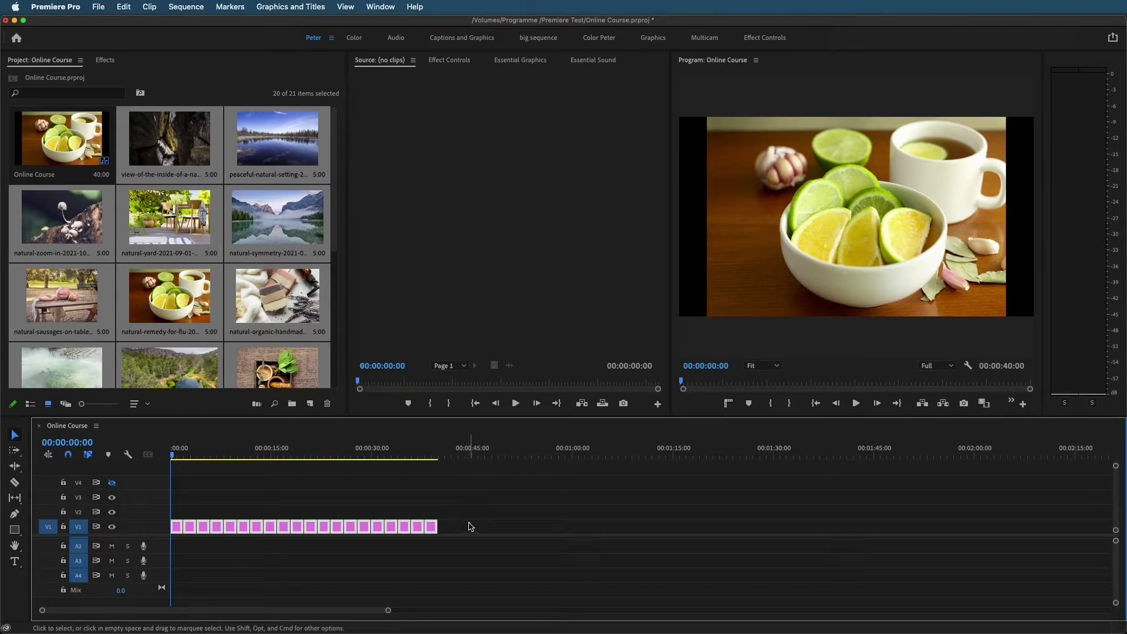
left_click(251, 555)
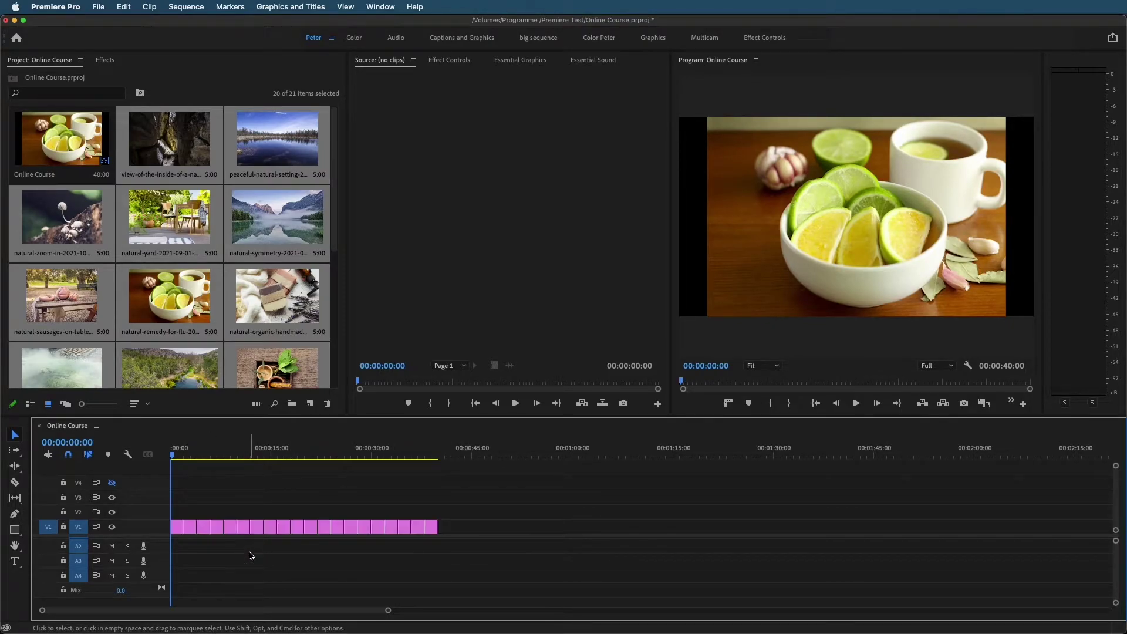
right_click(219, 527)
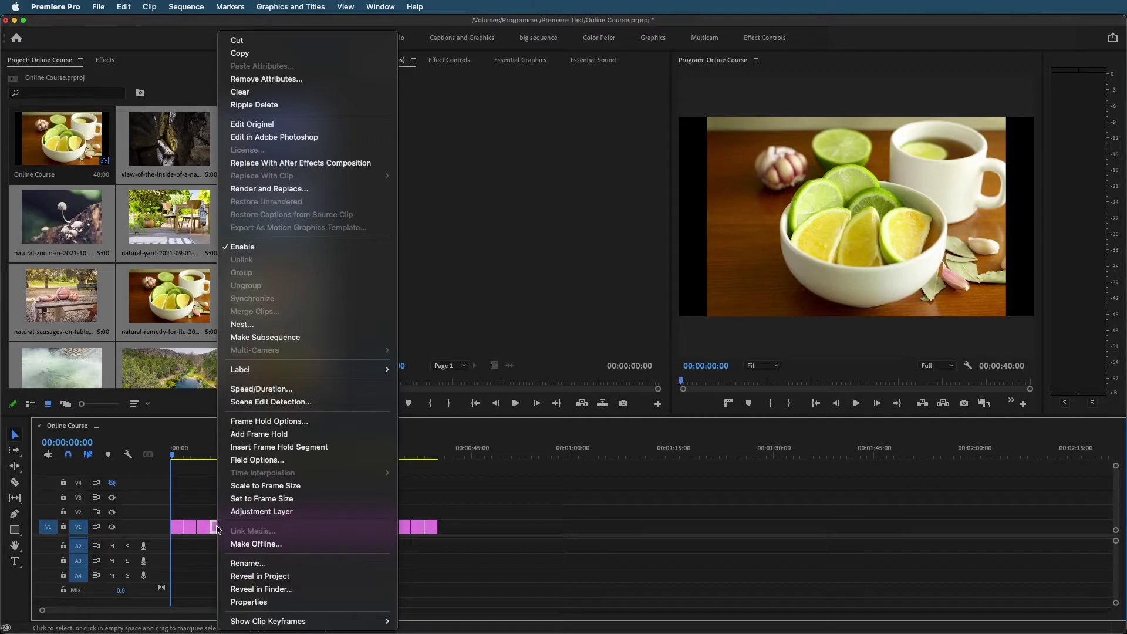
left_click(261, 389)
left_click_drag(574, 305, 536, 305)
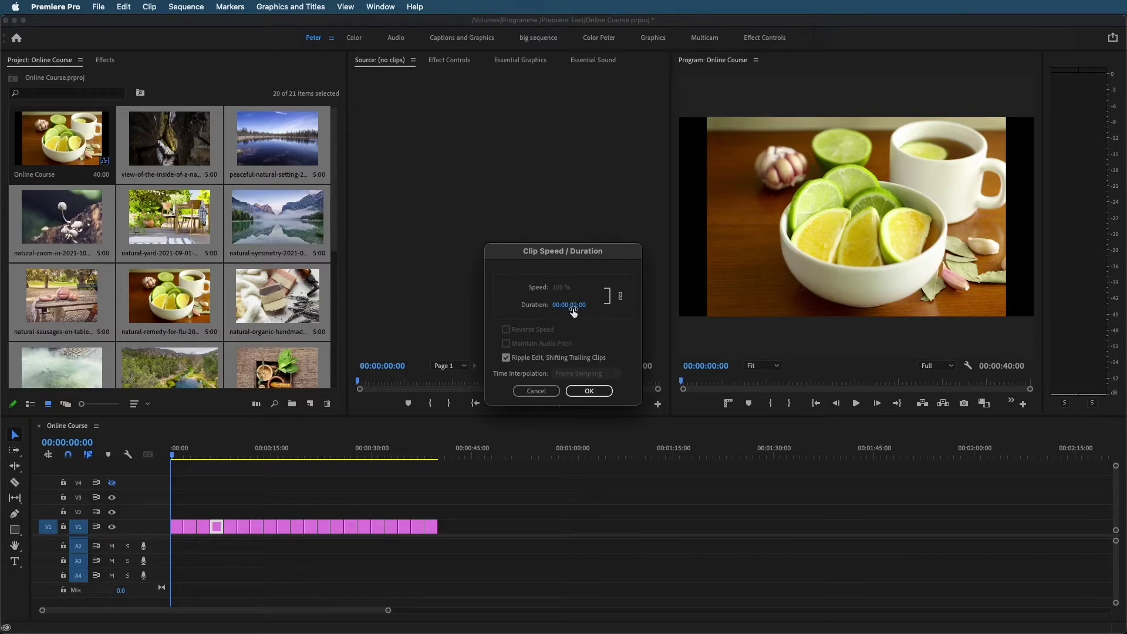
left_click(534, 390)
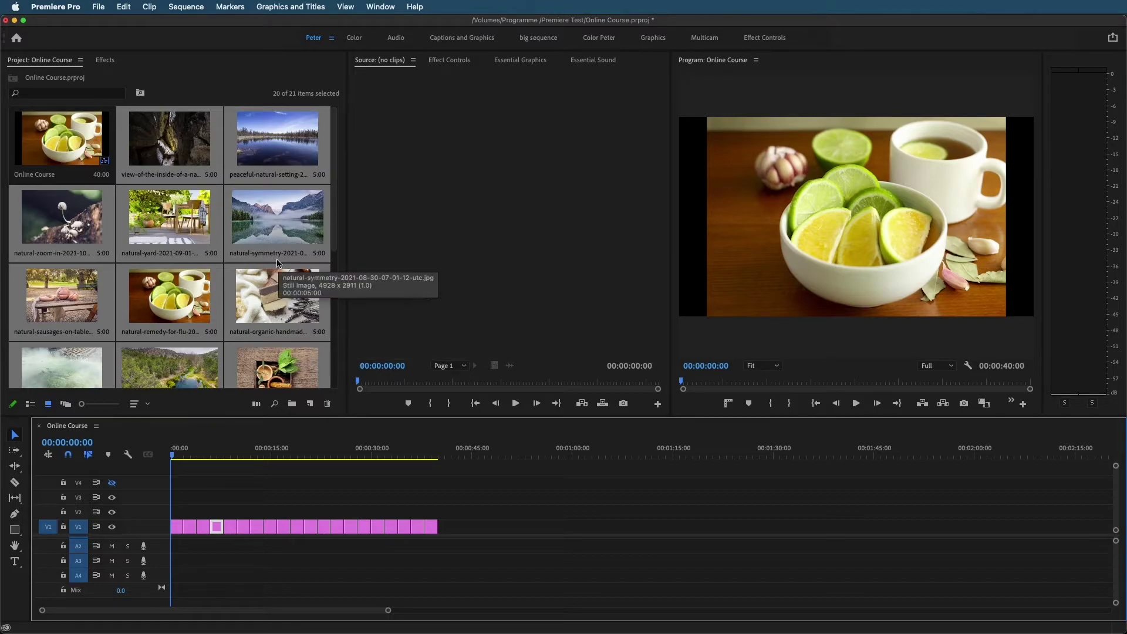
- Set the Timeline preference Still Image Default Duration to 2.00 seconds, fixing a mistaken 200.00 entry
left_click(67, 5)
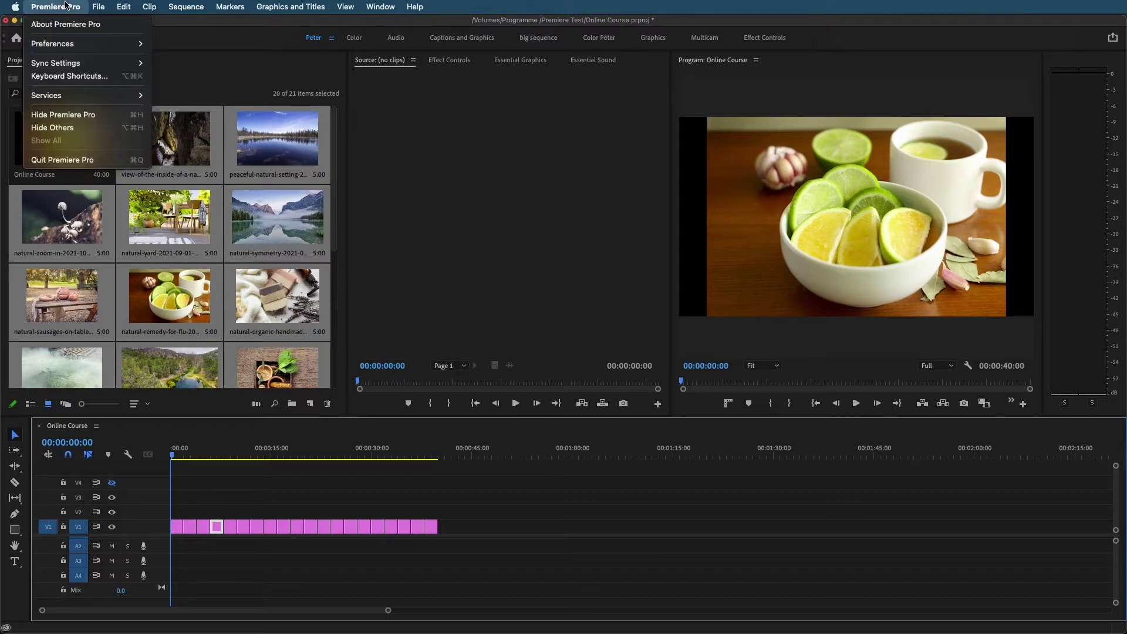
mouse_move(60, 43)
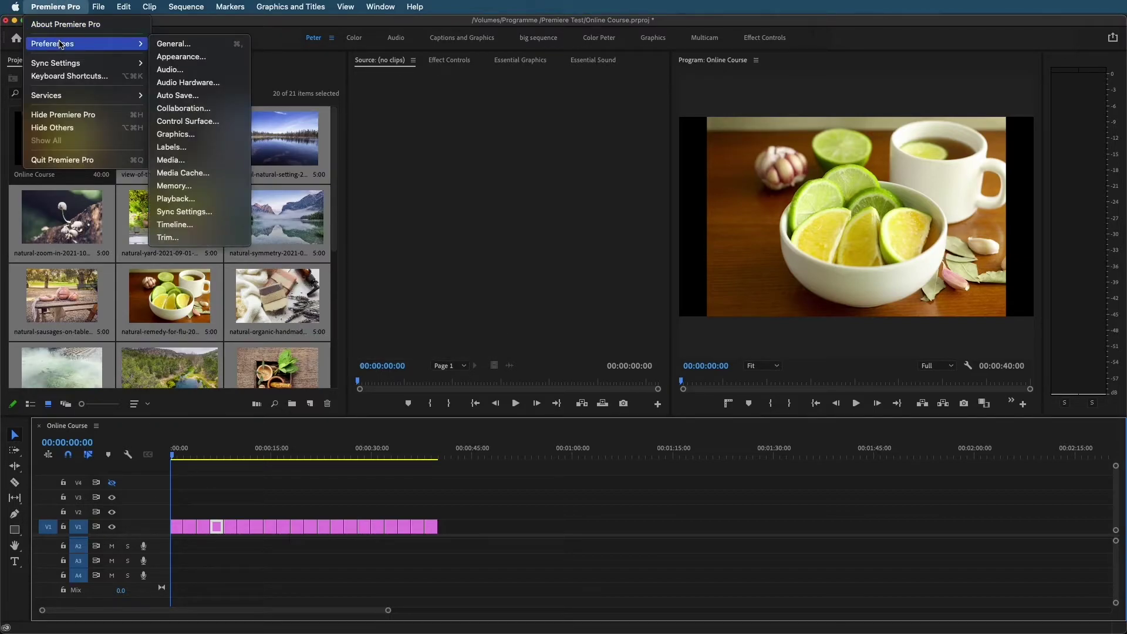
left_click(176, 225)
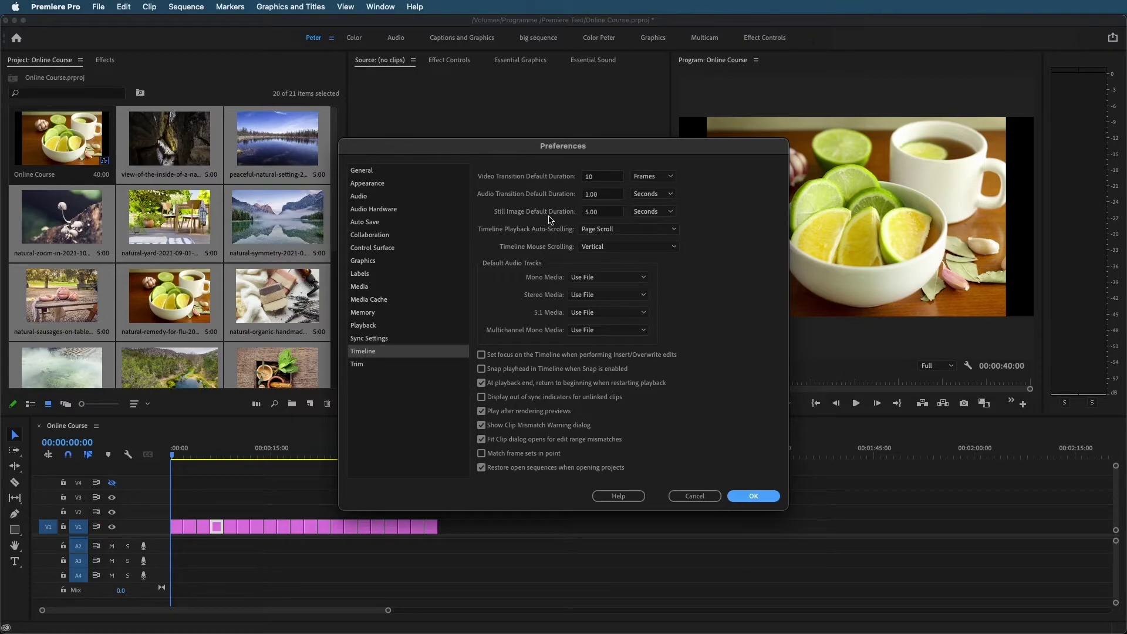
left_click(596, 213)
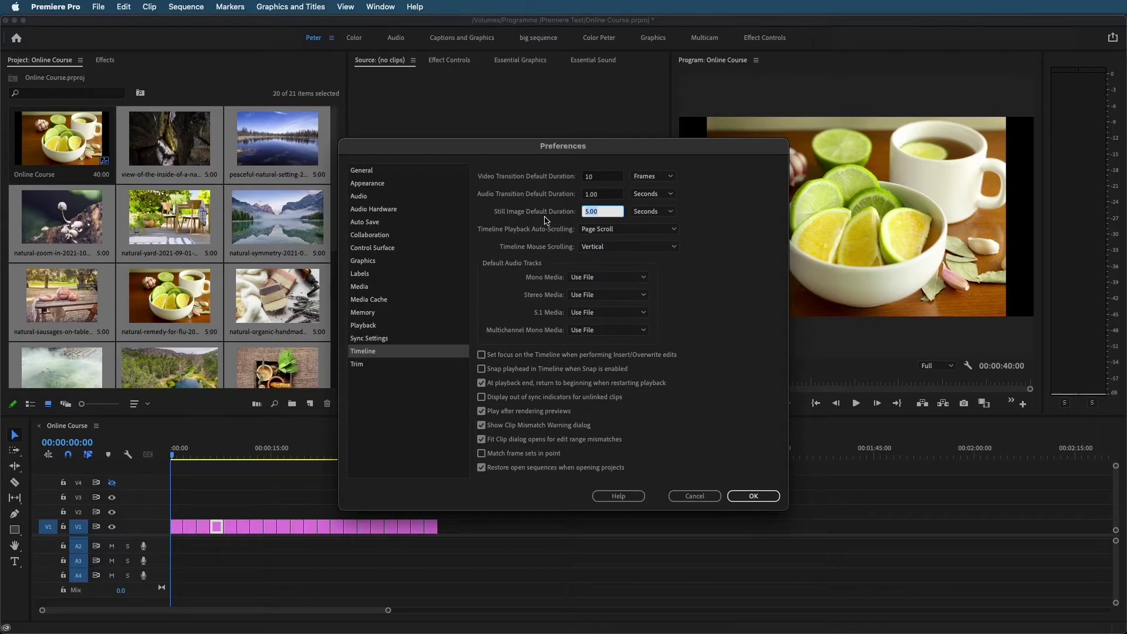
type("2")
key("Tab")
left_click(602, 215)
type("2")
key("Tab")
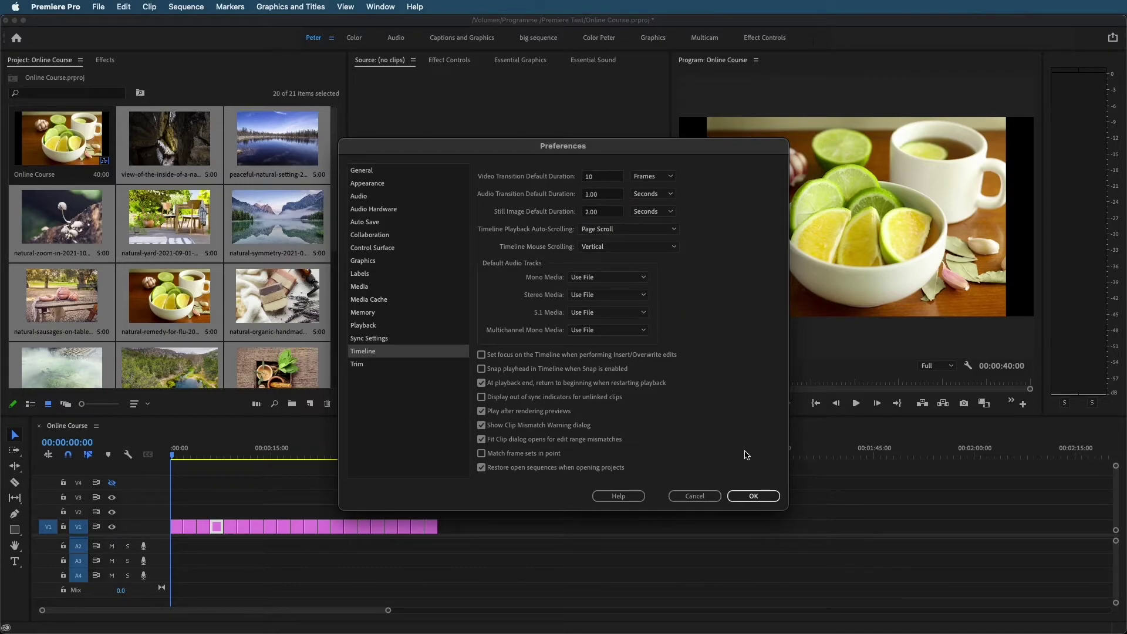
left_click(753, 496)
- Delete the old still clips from V1 and remove the old images from the project
left_click_drag(521, 515, 8, 550)
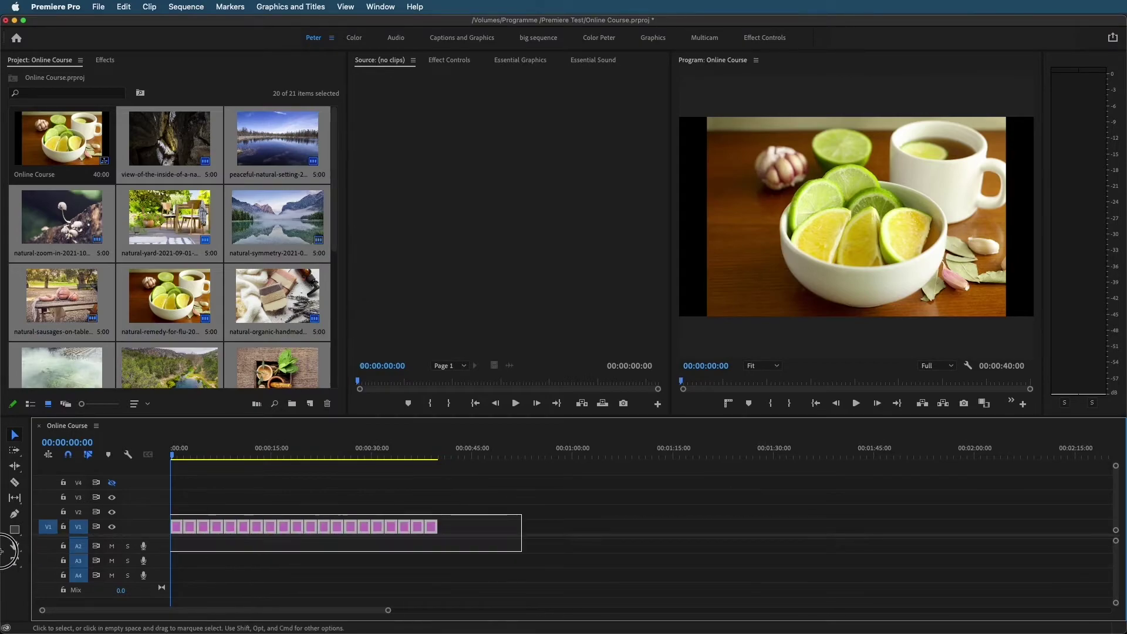
key("Delete")
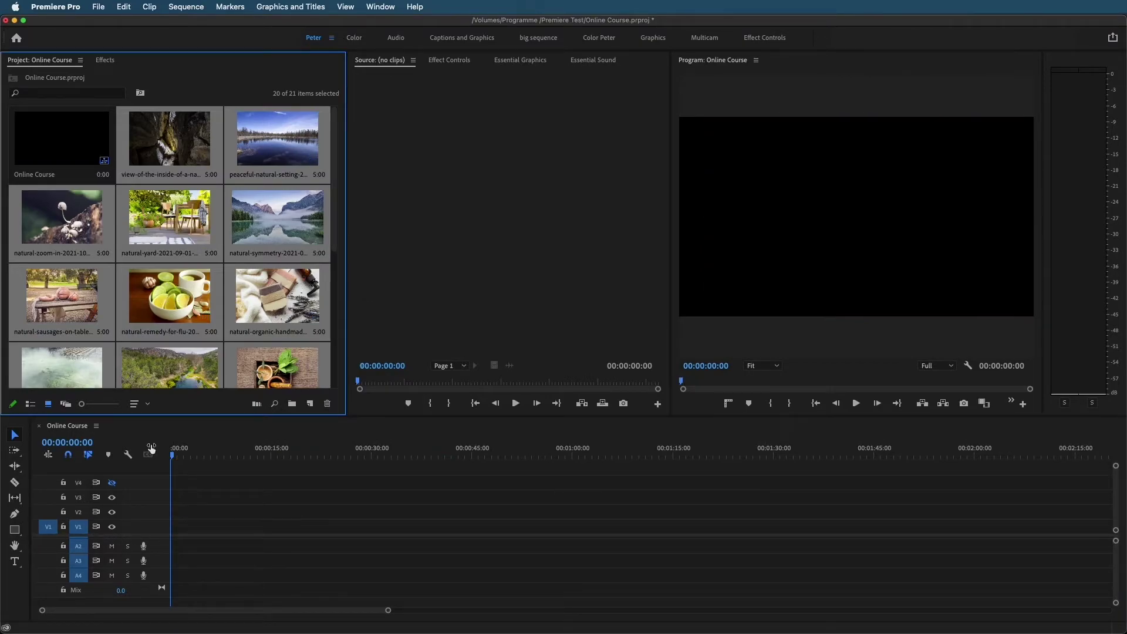
key("Delete")
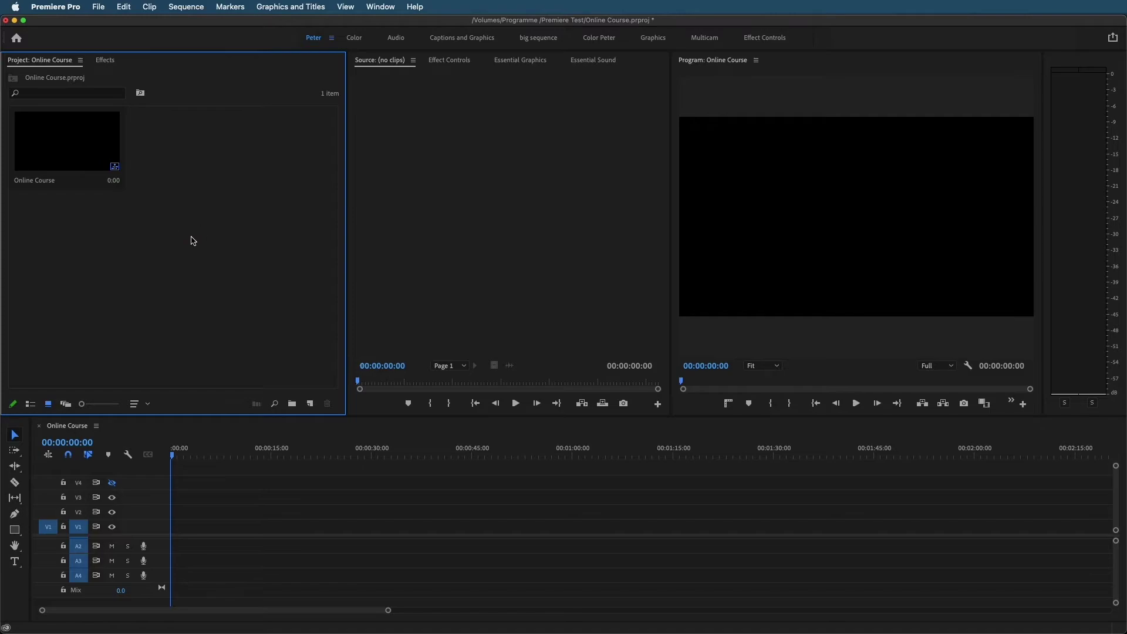
- Import ten new image files into the Project panel
double_click(193, 240)
left_click(368, 92)
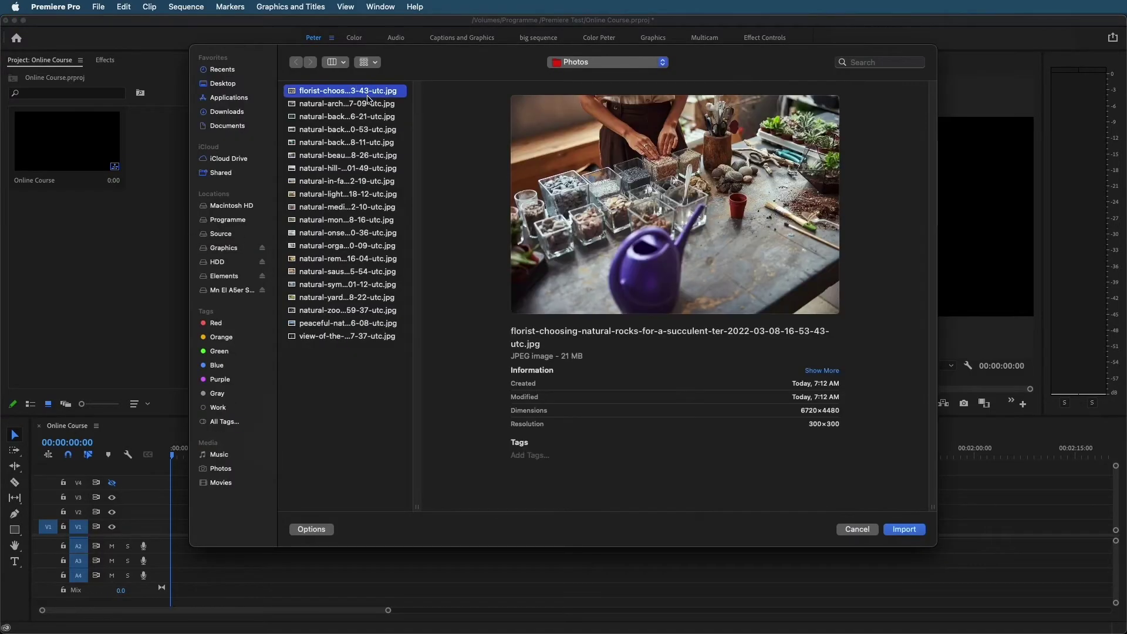
left_click(374, 209, "shift")
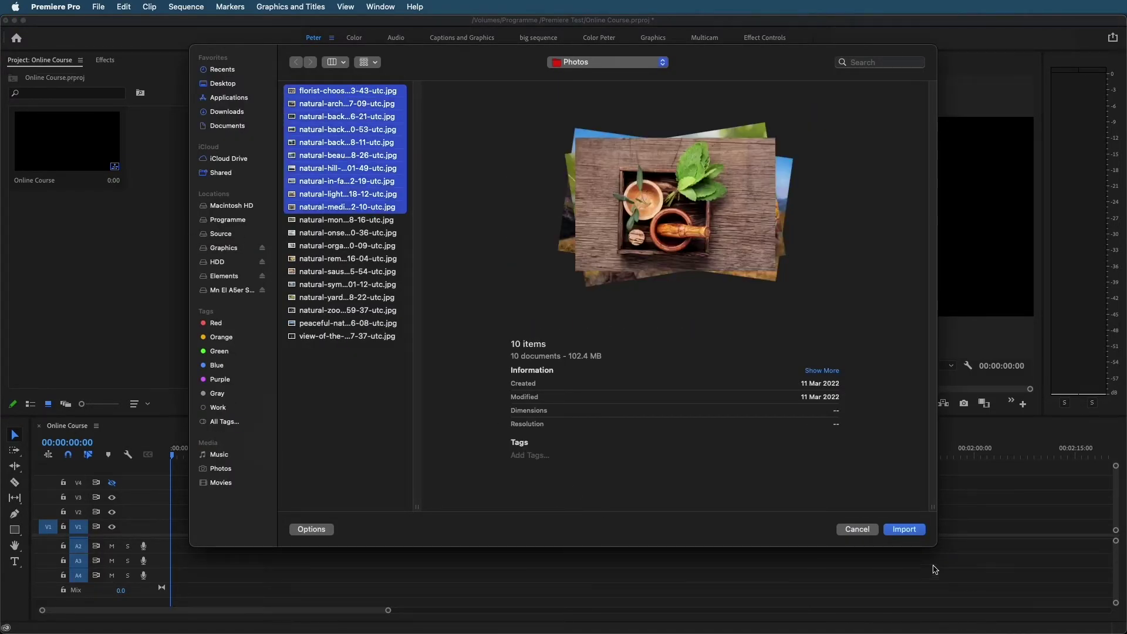
left_click(911, 534)
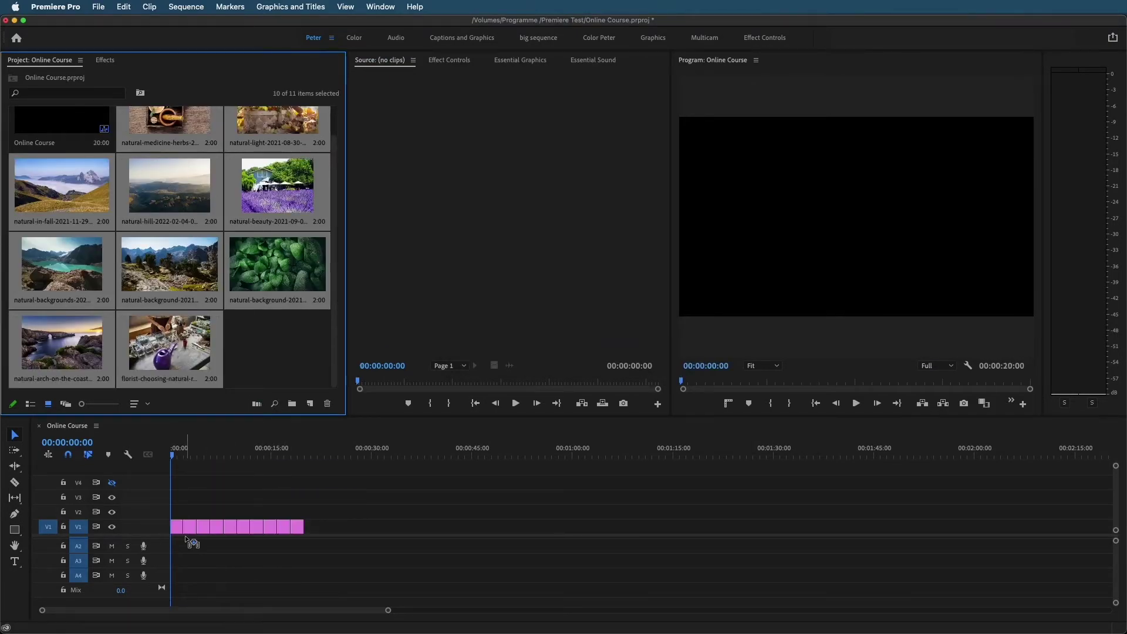
- Place the ten imported images on V1 and check a clip's default 2-second duration
left_click_drag(174, 176, 193, 535)
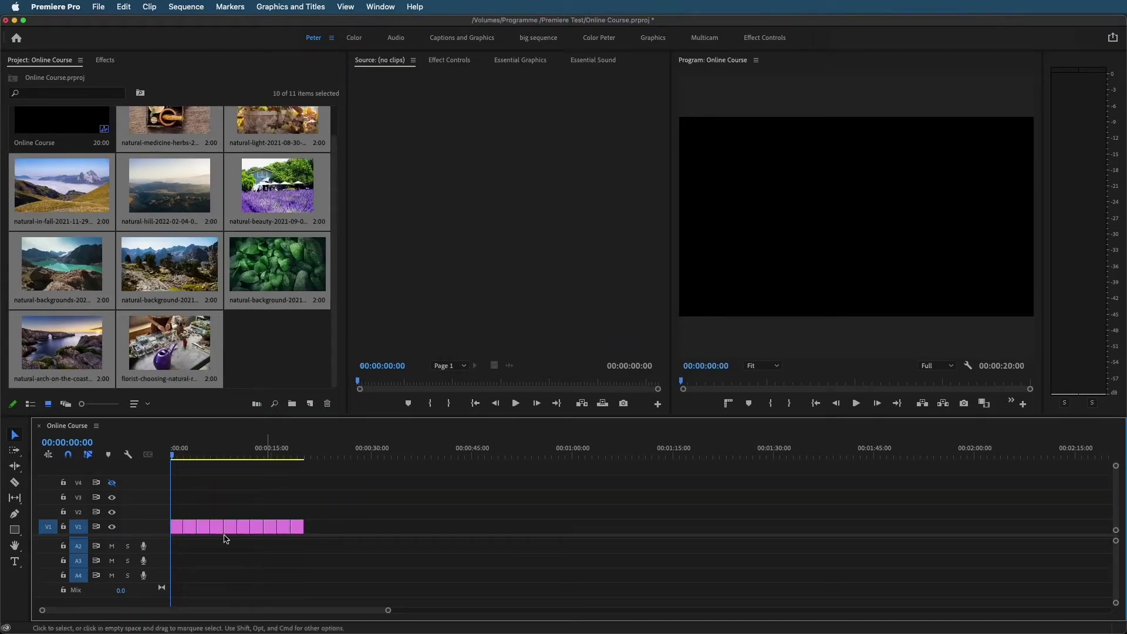
right_click(175, 527)
left_click(217, 389)
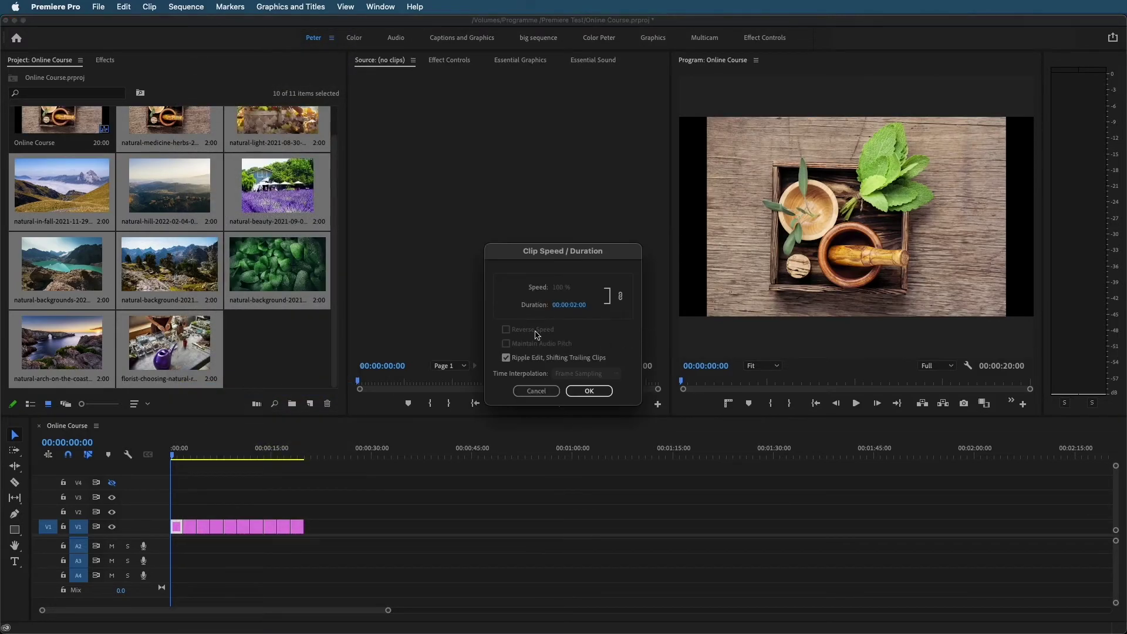
left_click(542, 389)
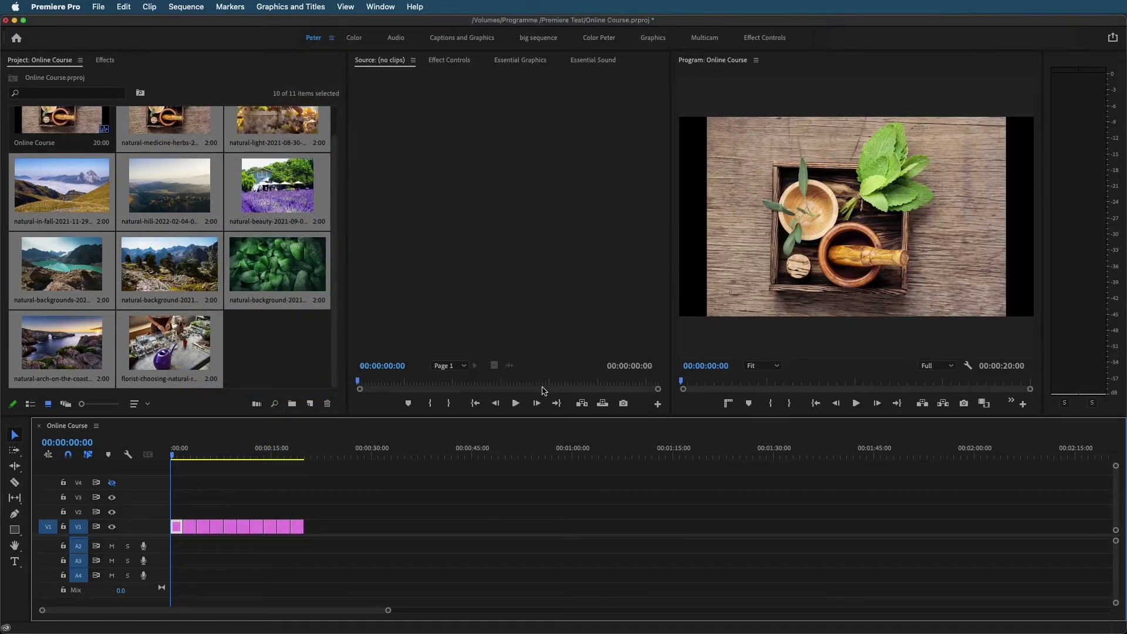